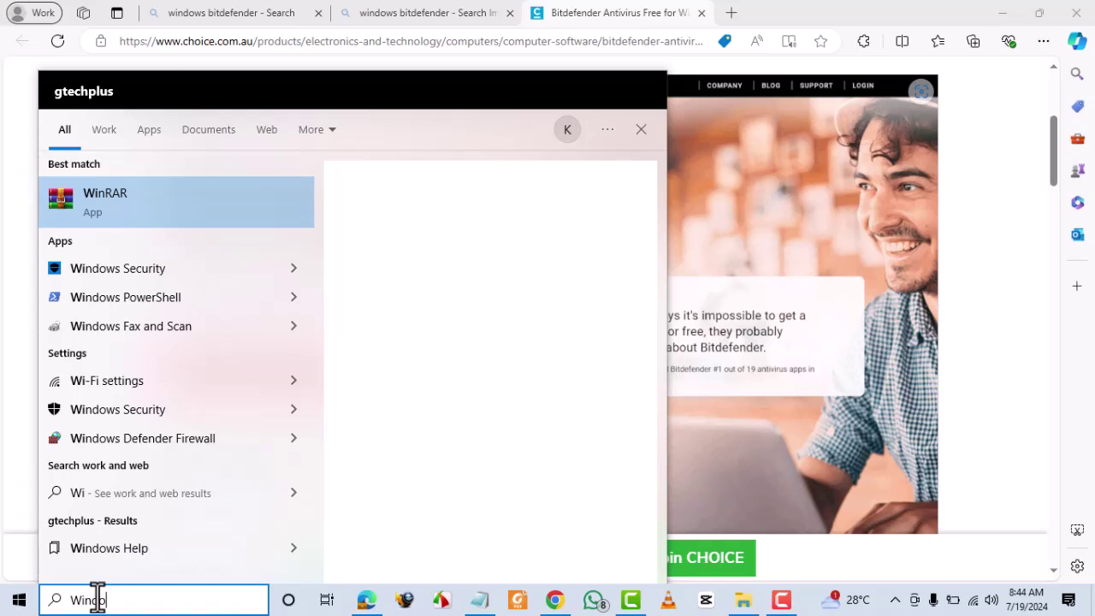
Step: Complete the search for 'Windows Security' in Windows Search
type("ws")
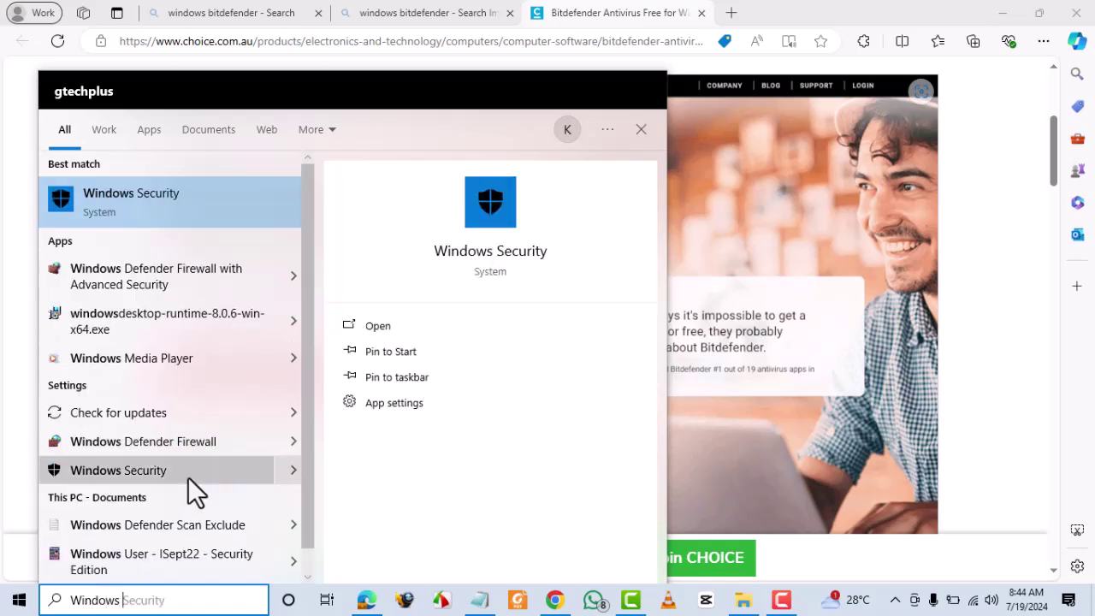
type(" Sec")
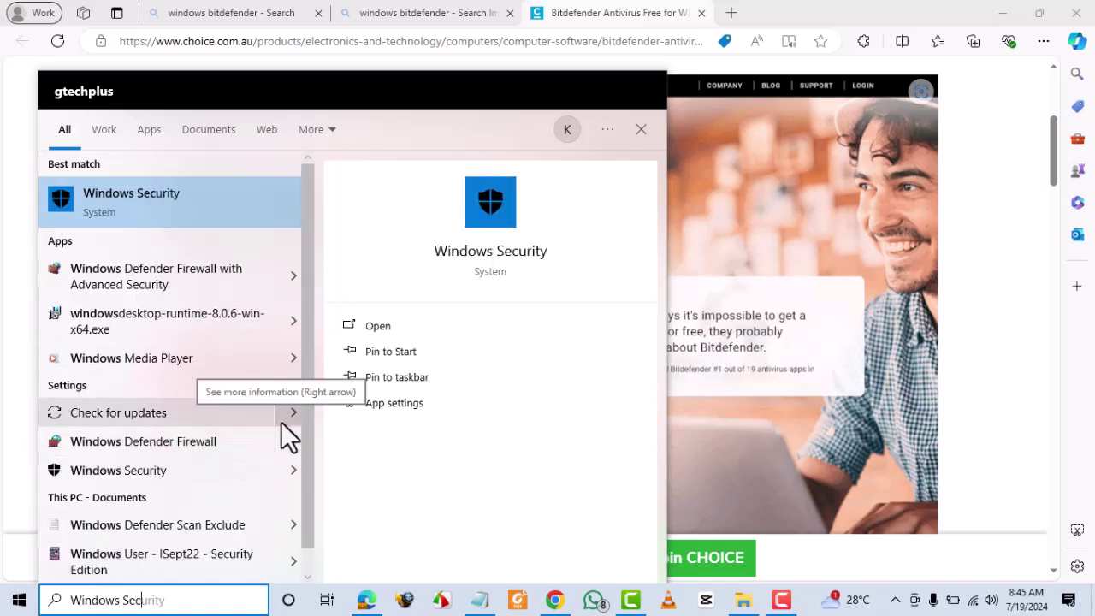
type("urity")
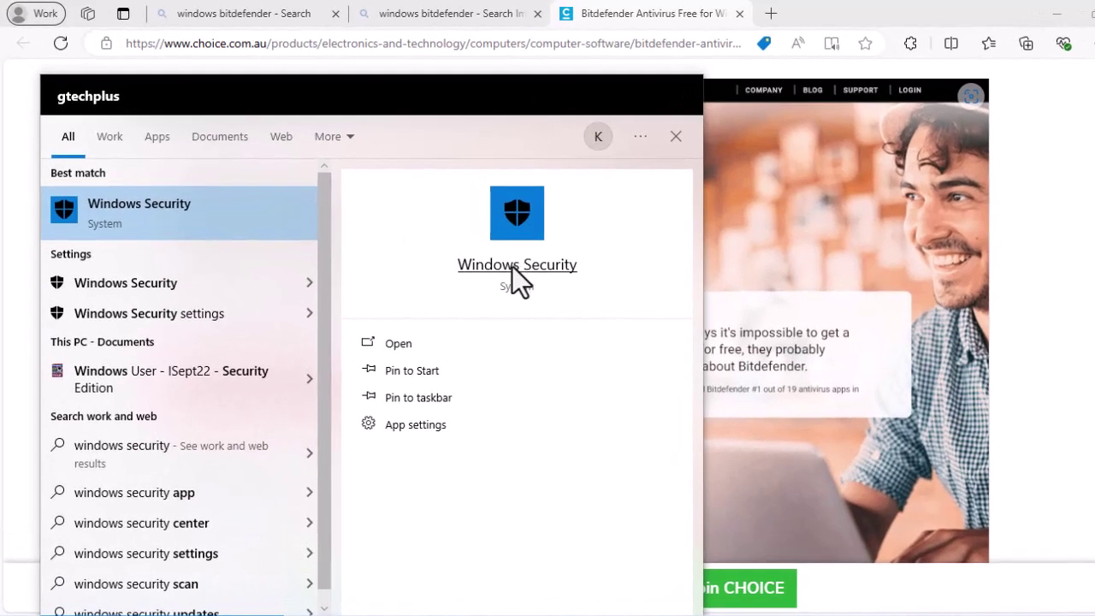
Step: Launch Windows Security and go to Virus & threat protection settings, scrolling toward Exclusions
left_click(512, 265)
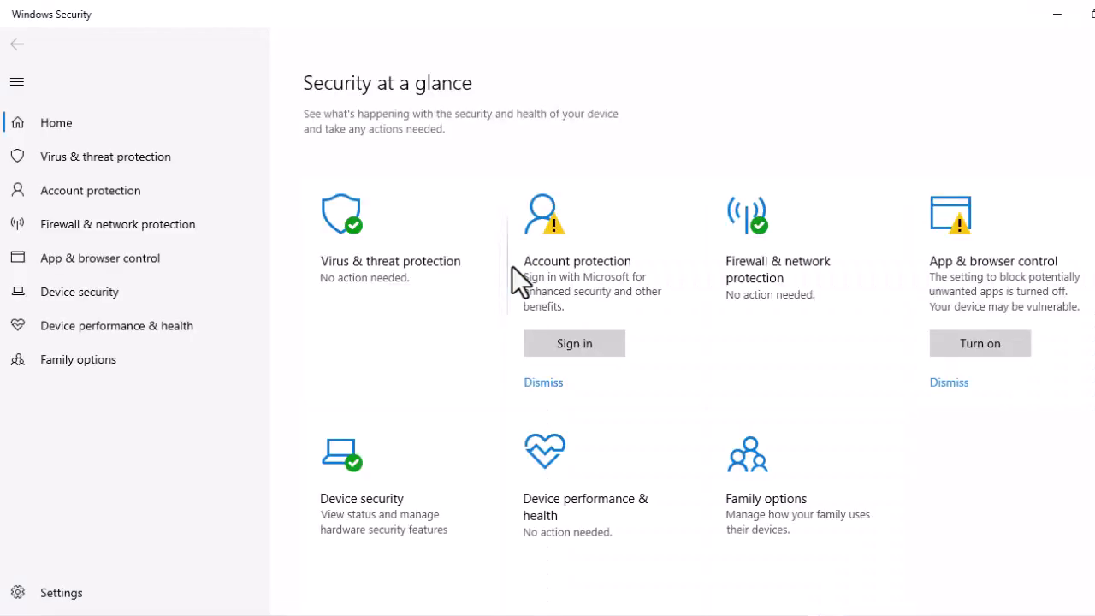
left_click(354, 228)
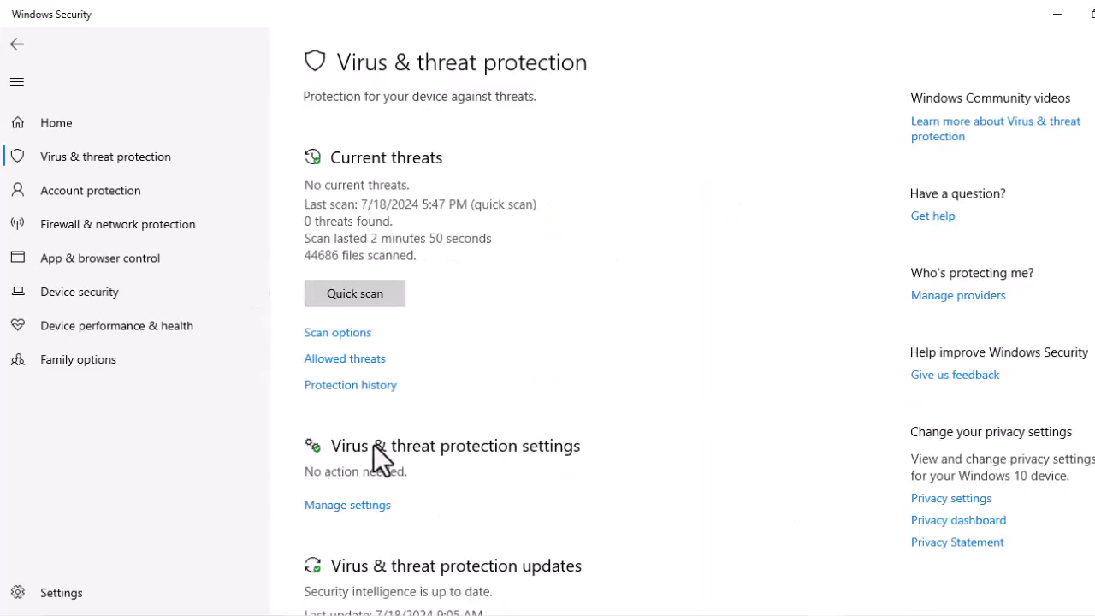
left_click(349, 505)
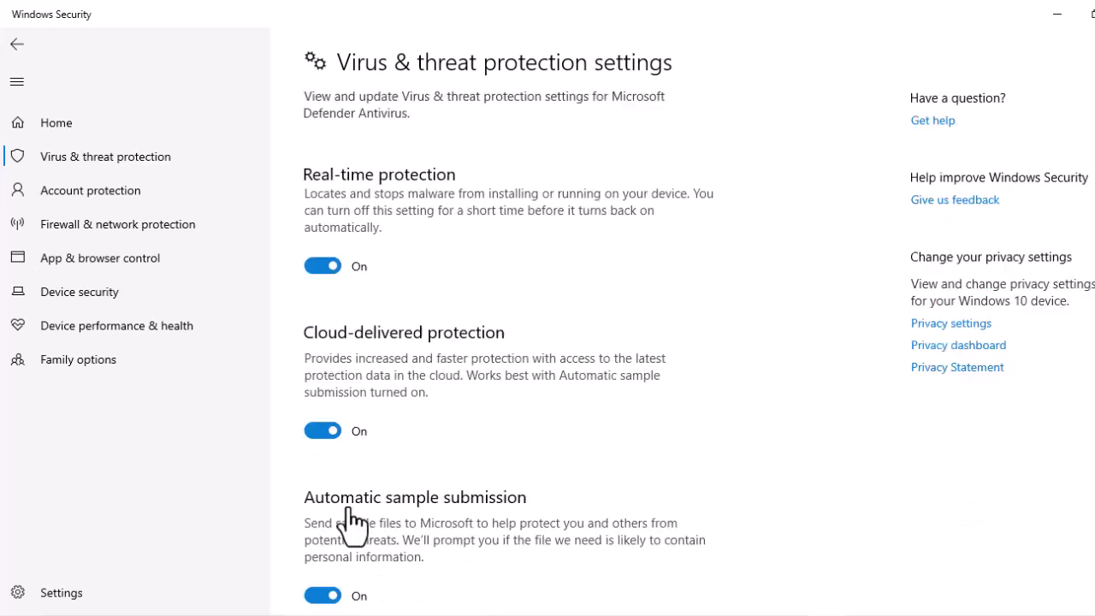
scroll(519, 363, "down", 4)
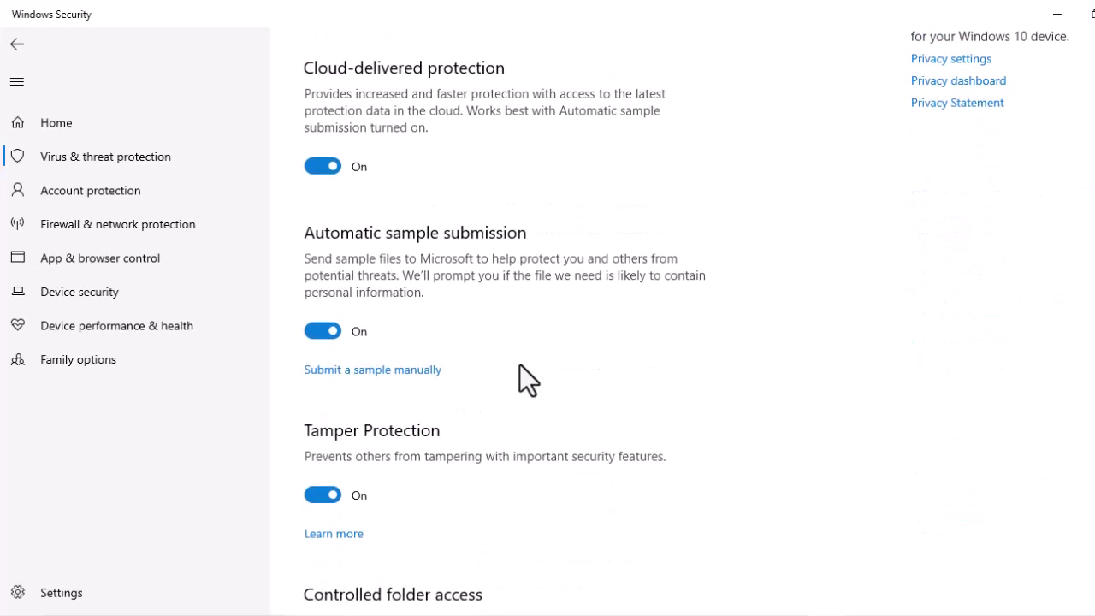
scroll(519, 364, "down", 2)
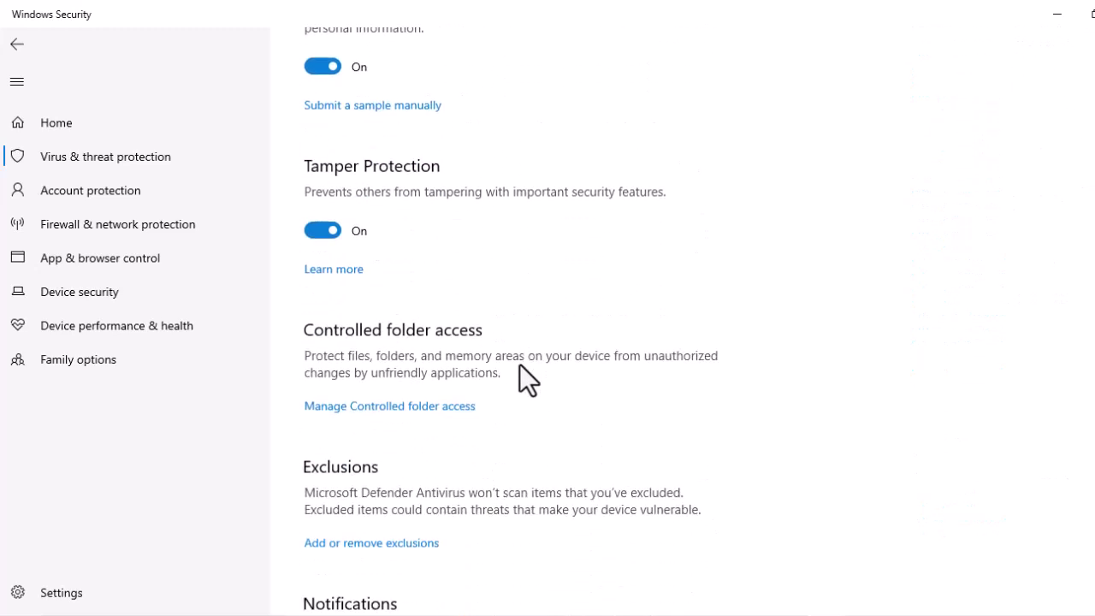
scroll(519, 363, "down", 1)
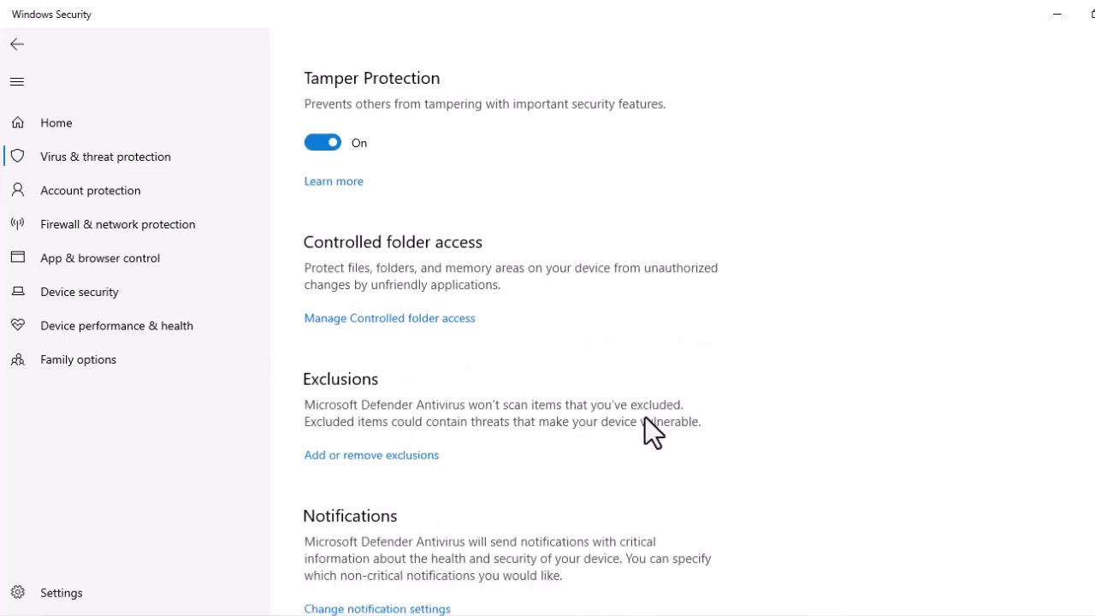
Step: Open the exclusions list and start adding a Folder exclusion in the Select Folder dialog
left_click(403, 457)
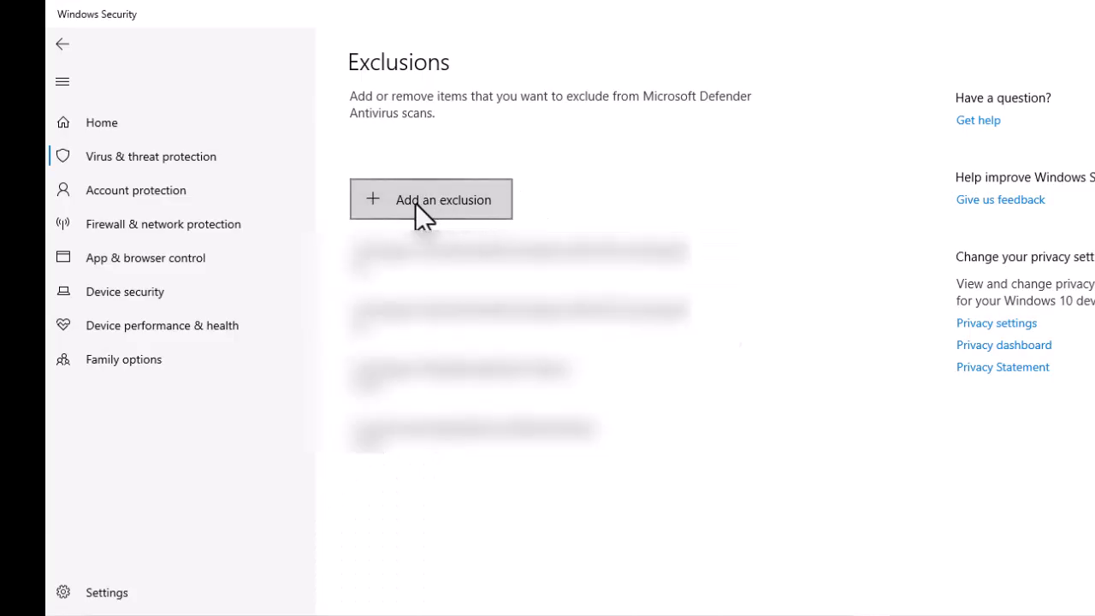
left_click(376, 199)
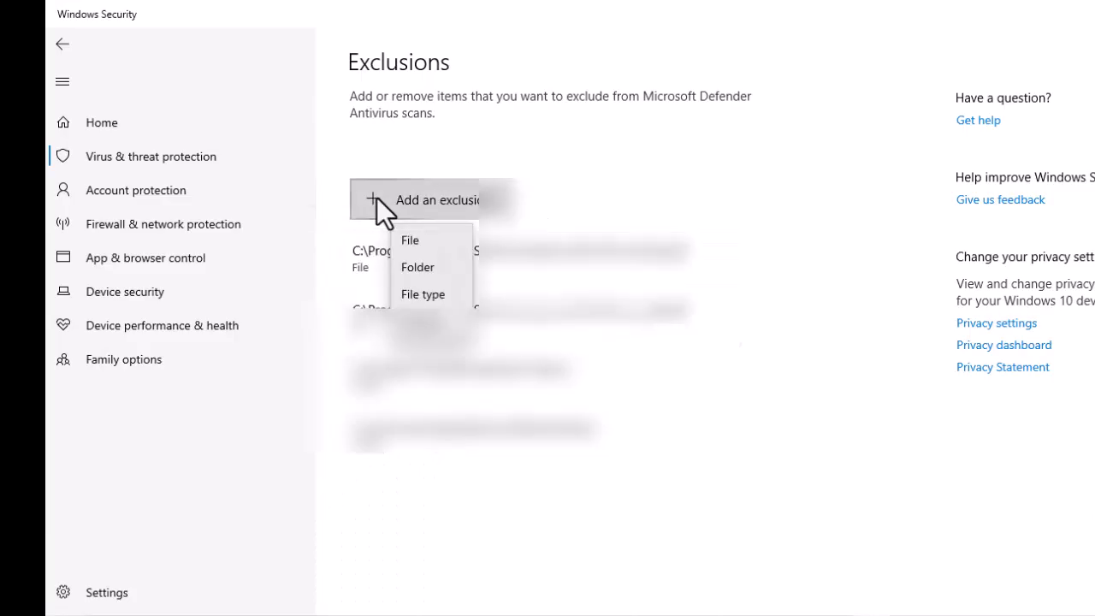
left_click(402, 266)
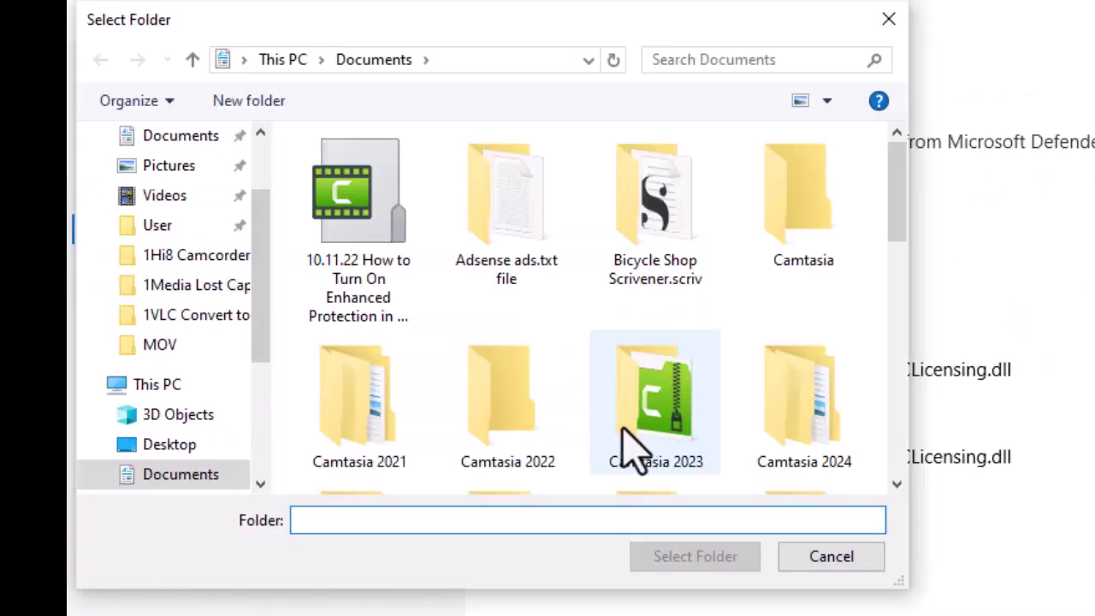
left_click_drag(257, 343, 254, 394)
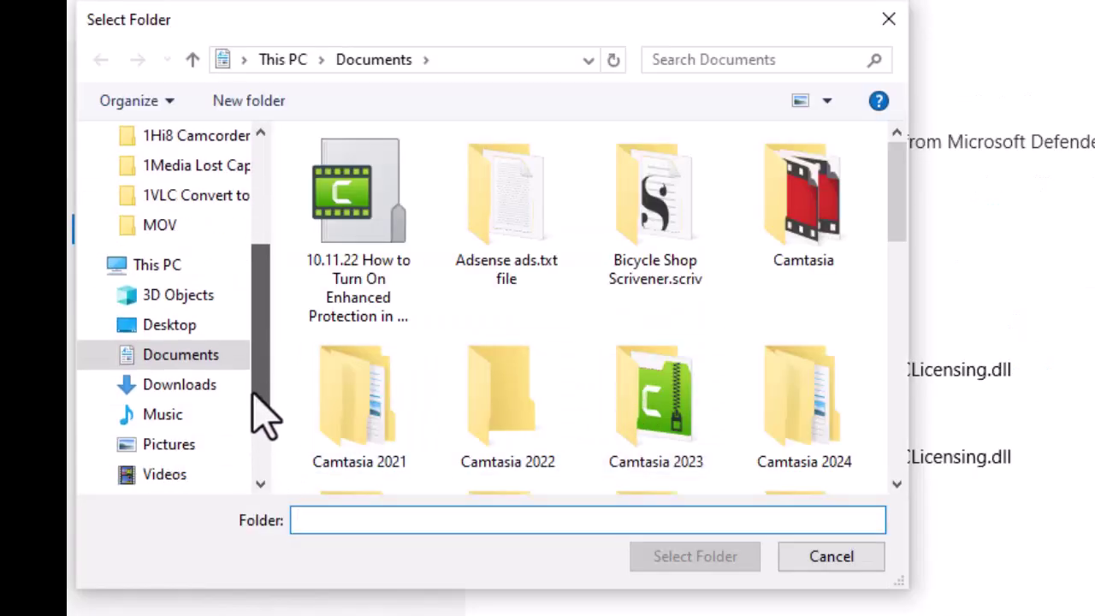